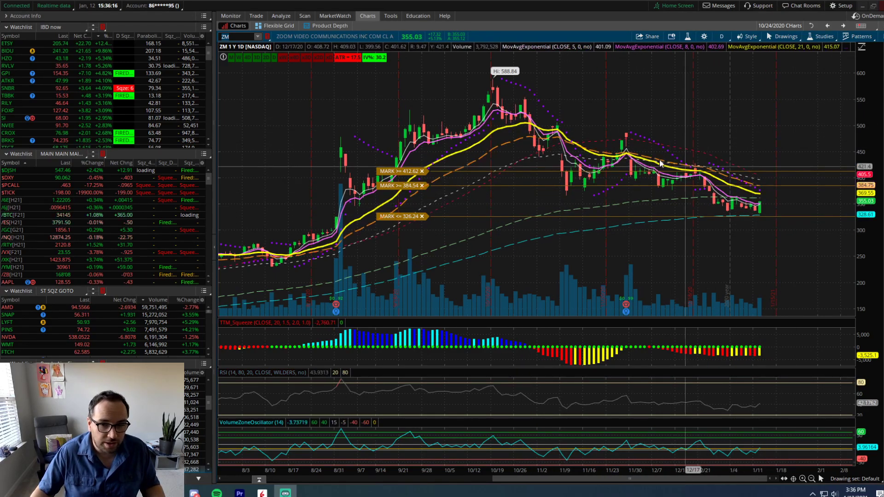
Step: Zoom the ZM chart in and back out, then go to the ZM trading page
scroll(595, 158, up, 3)
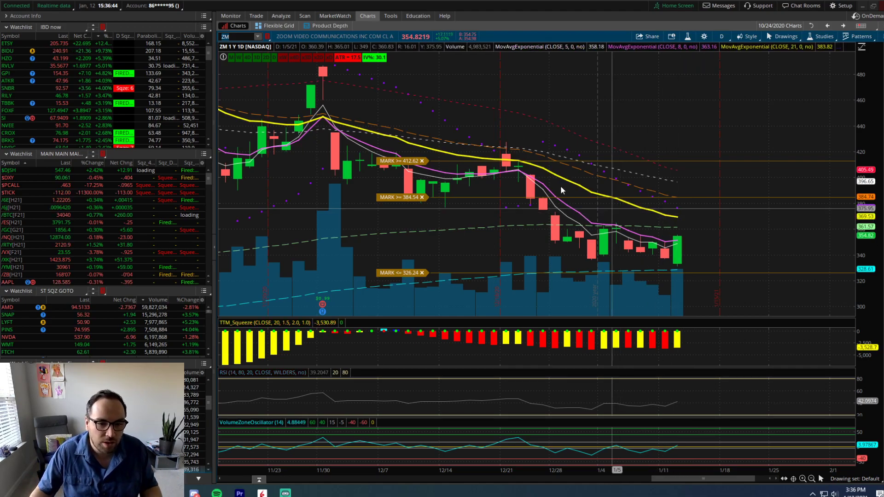
scroll(735, 224, down, 5)
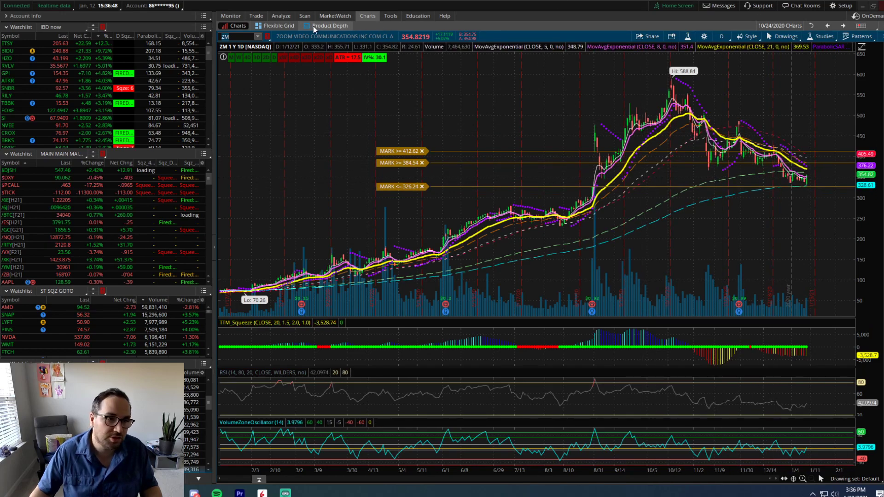
click(256, 15)
Step: Stage a buy of the 21 MAY 21 280 calls at 82.40 and review it without sending
click(319, 286)
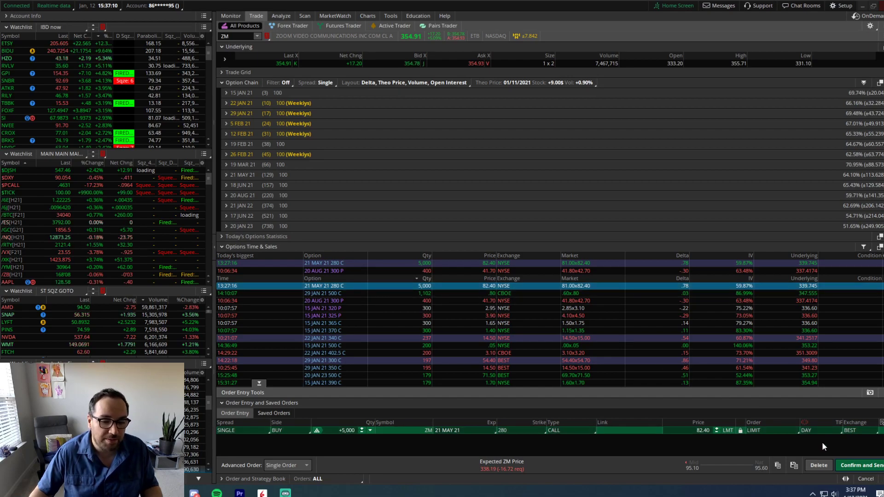
click(841, 465)
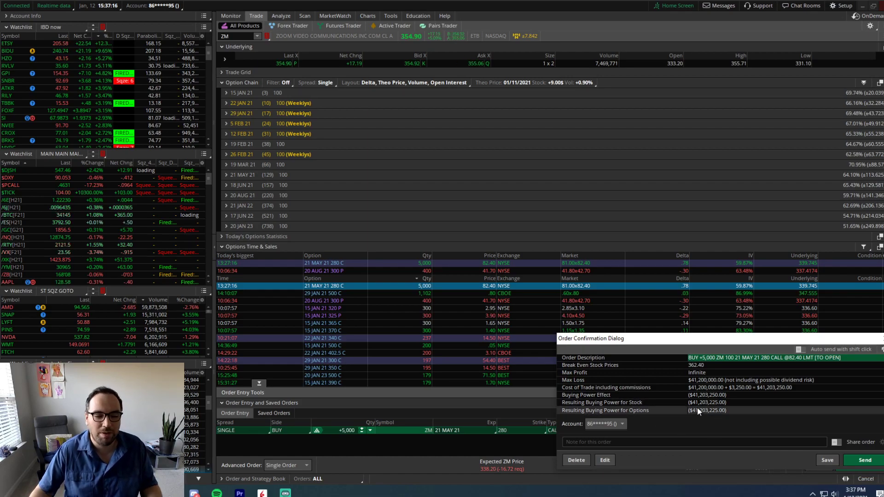
click(881, 338)
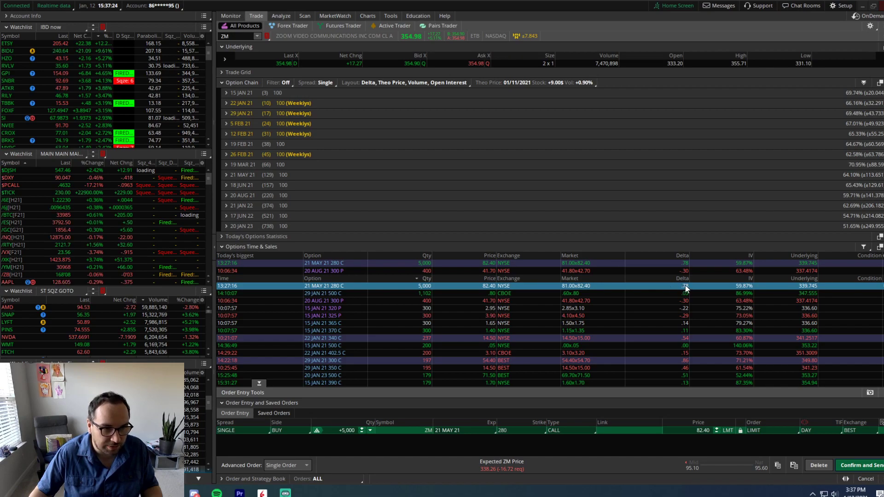
mouse_move(170, 492)
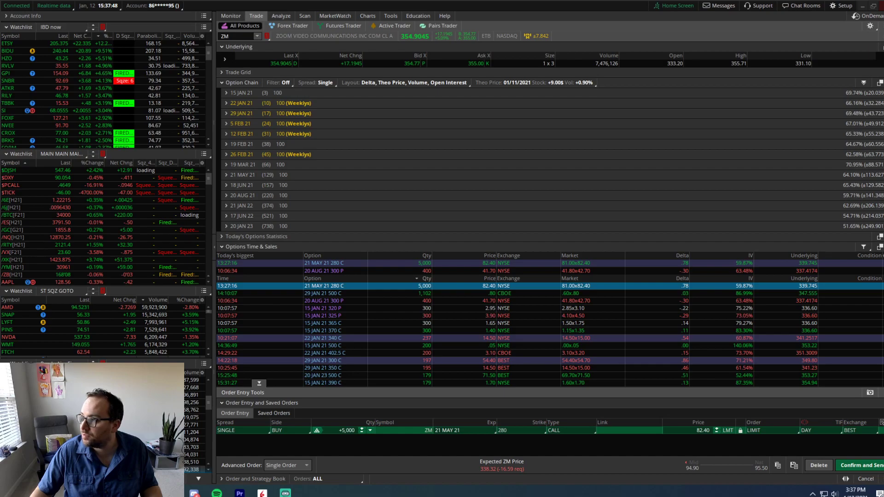
Step: In maximized tastyworks, stage a buy of one ZM May 21, 2021 280 call at the 94.90 ask
key(alt+Tab)
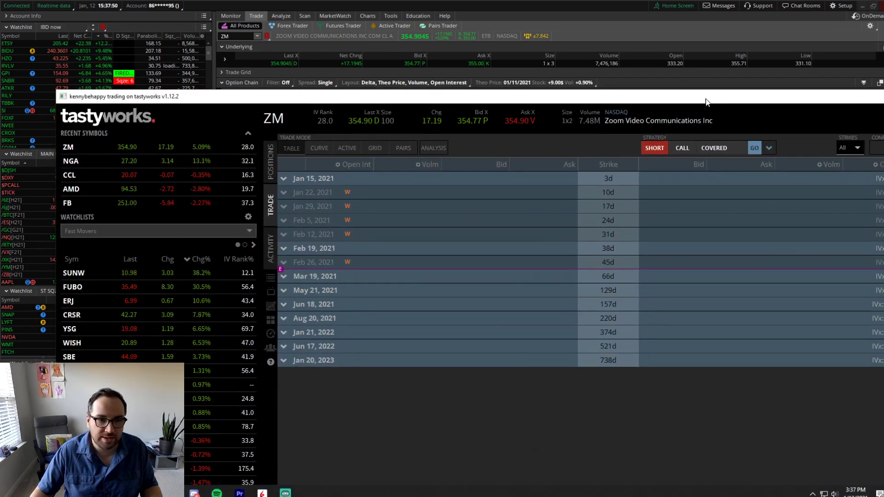
double_click(700, 96)
click(283, 201)
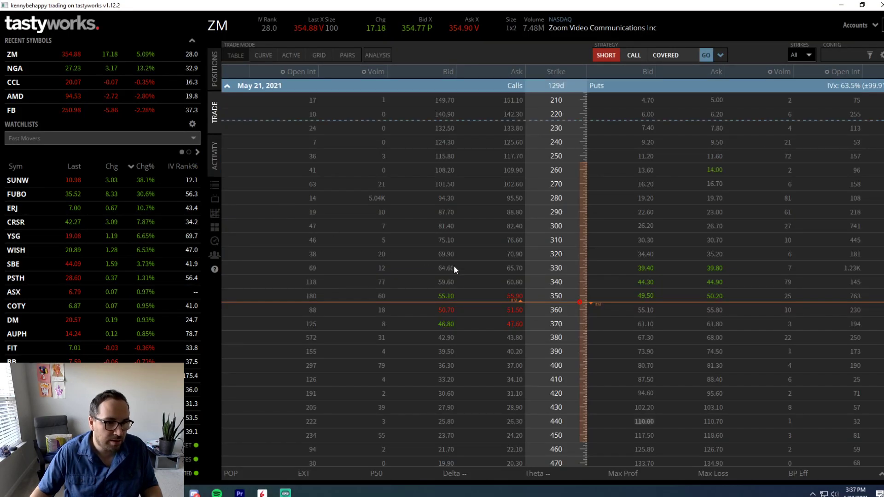
click(513, 198)
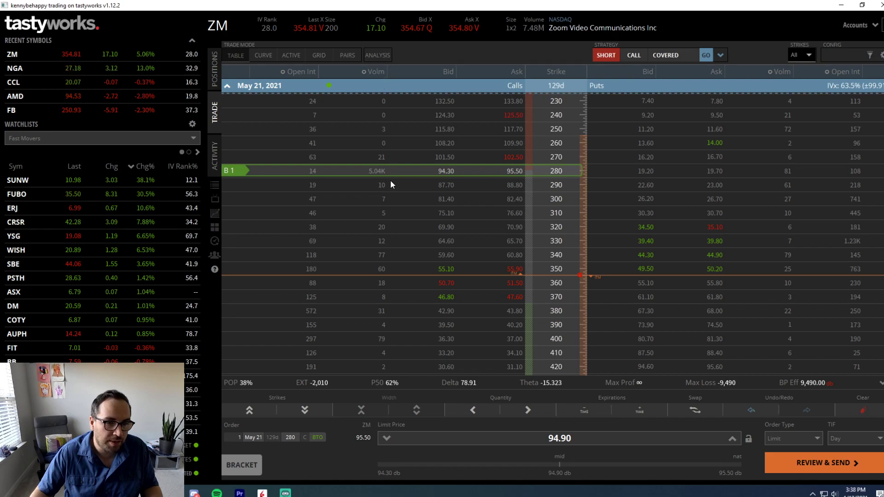
click(237, 87)
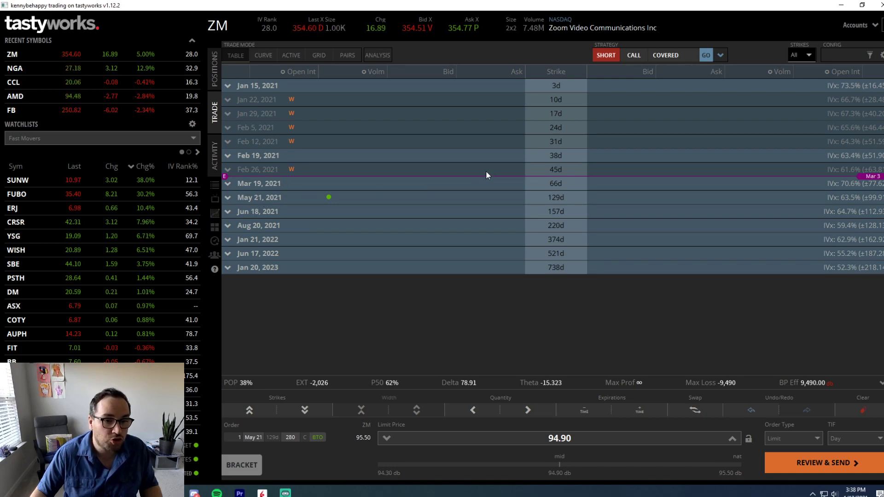
Step: Re-expand the May 21, 2021 expiration and scroll through strikes from 185 to 420
click(307, 199)
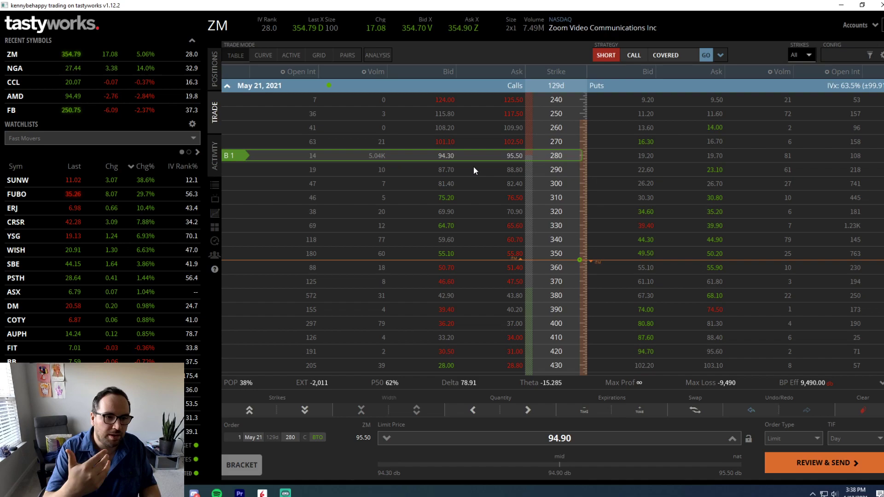
scroll(457, 198, up, 1)
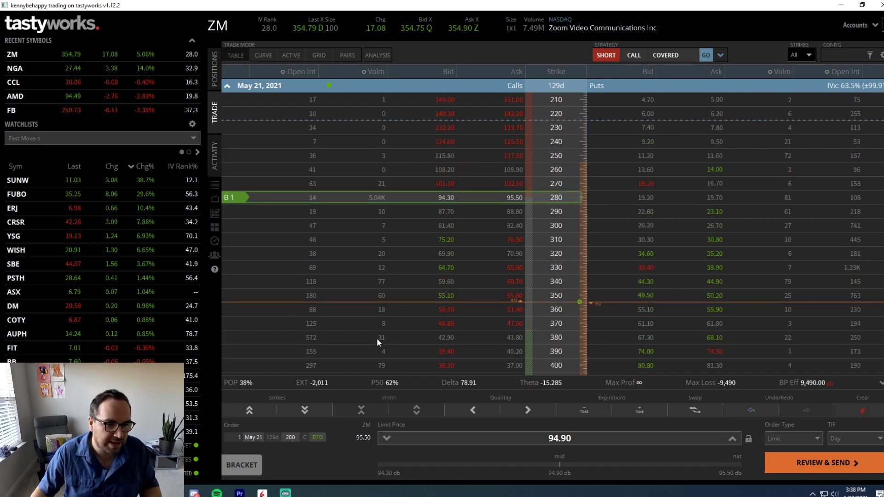
scroll(436, 274, down, 3)
scroll(451, 246, up, 4)
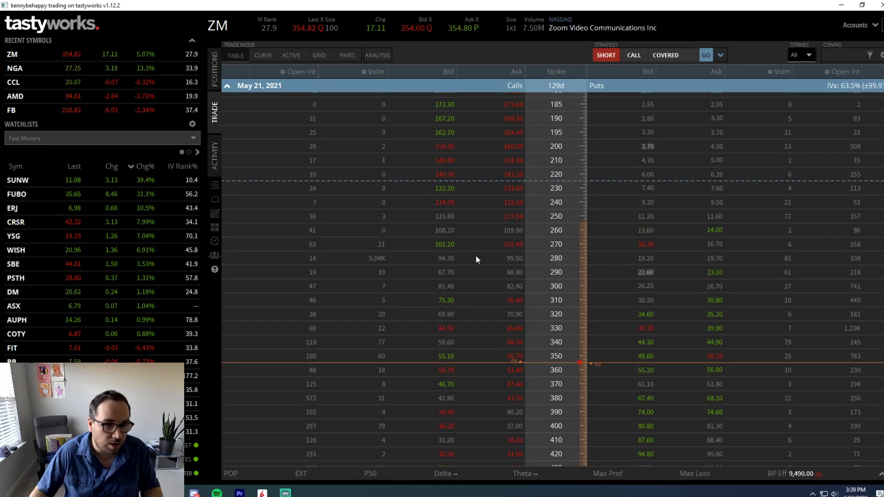
Step: Chart the 280 call on 1h bars over 6 months, then return to the May 21 chain
right_click(476, 256)
click(495, 263)
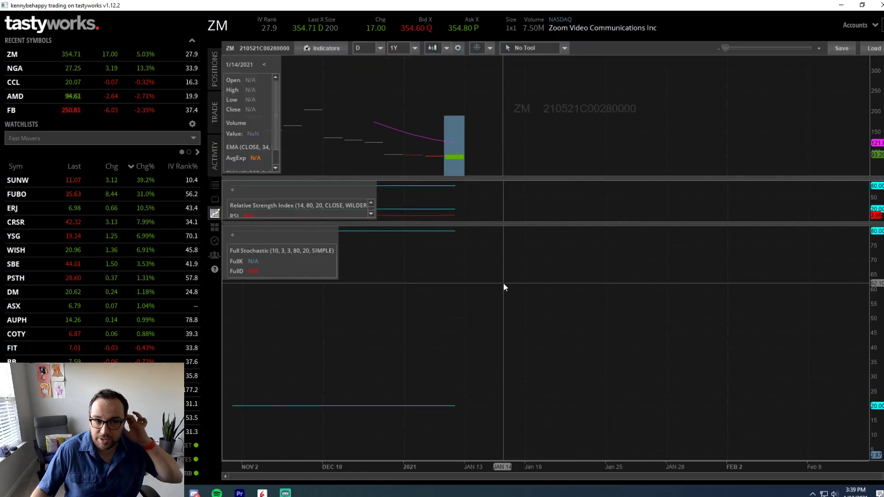
click(380, 49)
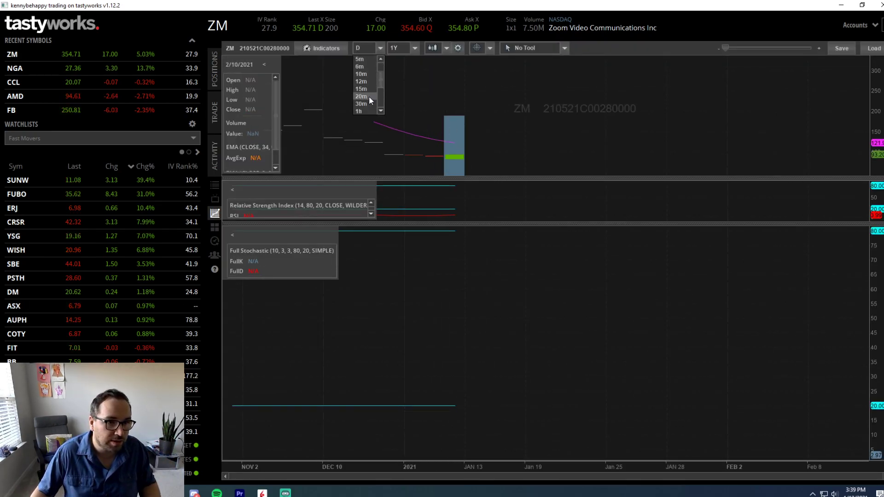
scroll(369, 99, down, 1)
click(364, 87)
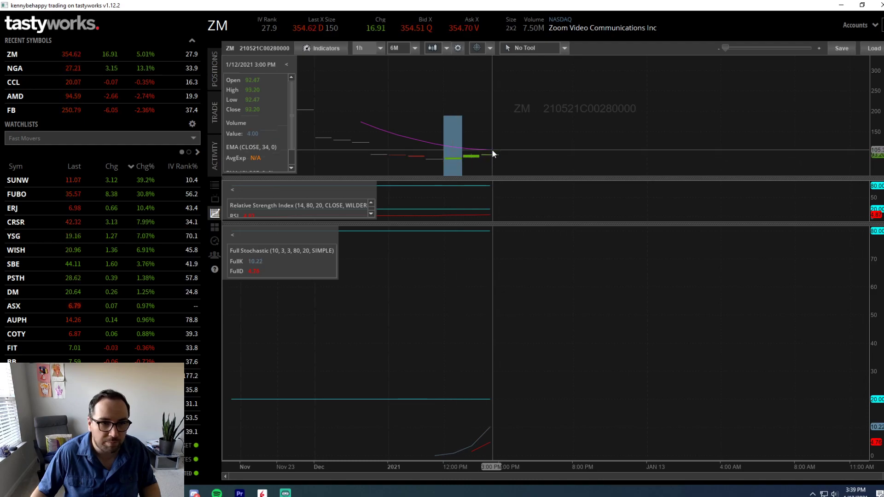
click(215, 118)
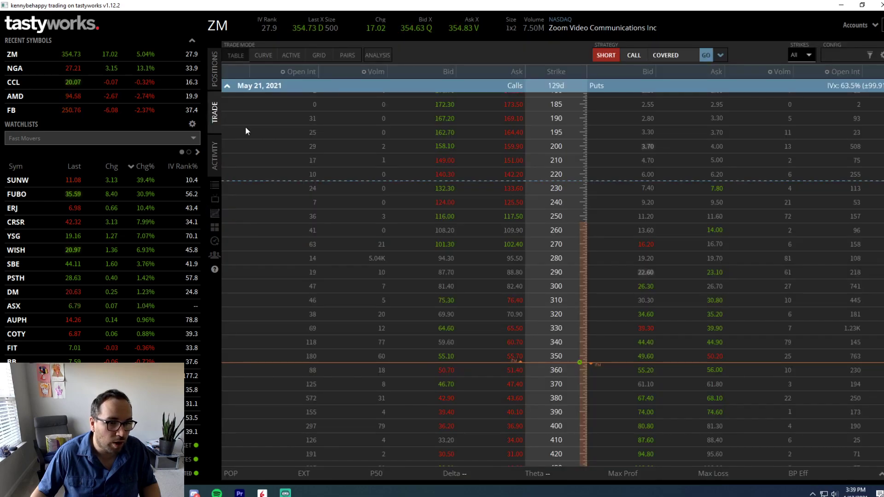
Step: Stage a buy of one ZM May 21 280 call at the 94.90 ask again
click(517, 258)
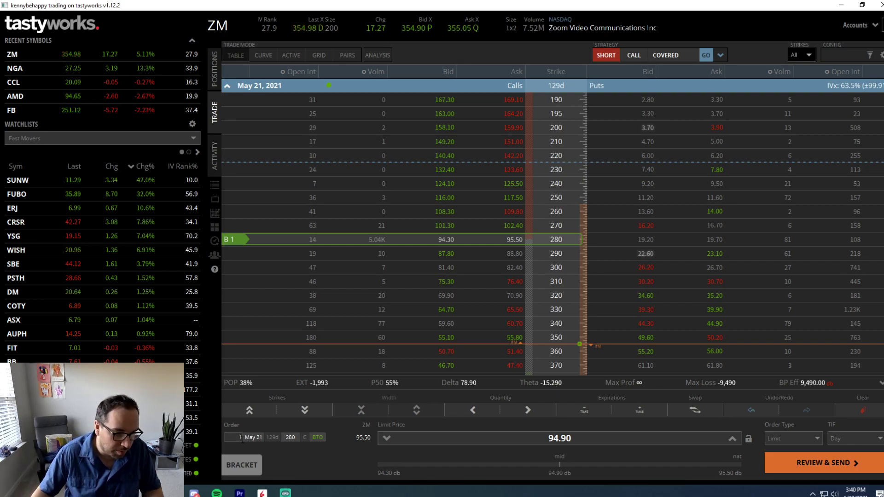
Step: Set the ticket quantity to 5,000 contracts, then bring up thinkorswim's ZM daily chart
key(BackSpace)
text(5,0)
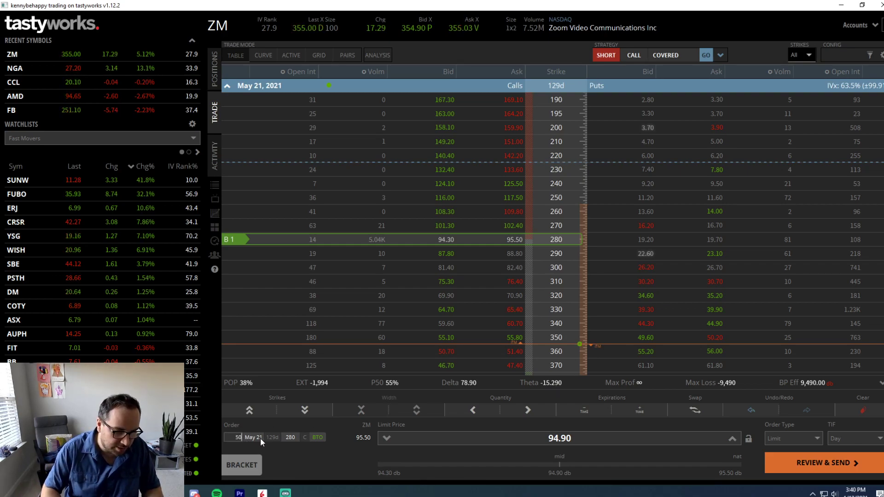
text(00)
key(Return)
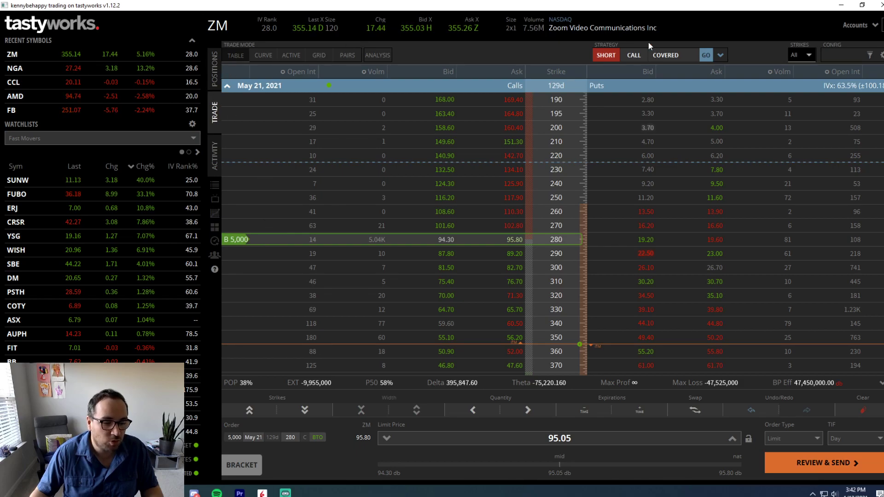
click(842, 5)
click(369, 16)
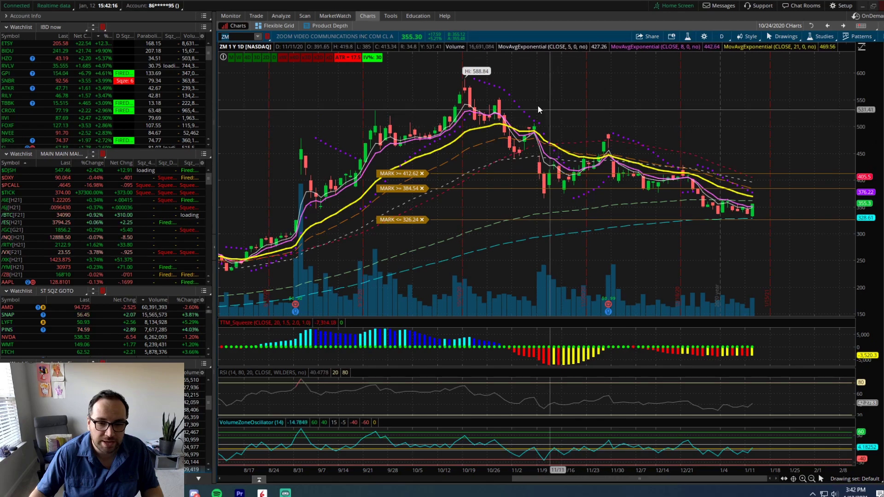
Step: Zoom the daily chart into 11/5 onward, check the 11/30 earnings, then zoom back out
drag(526, 103, 851, 105)
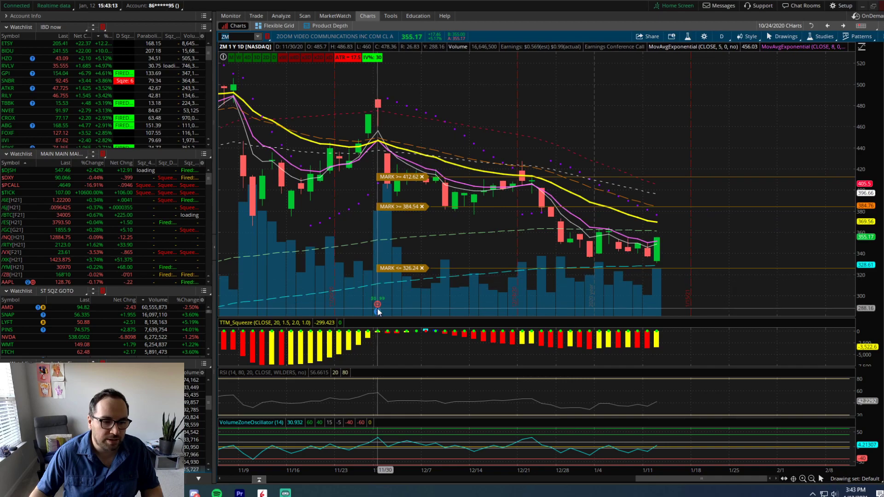
mouse_move(375, 312)
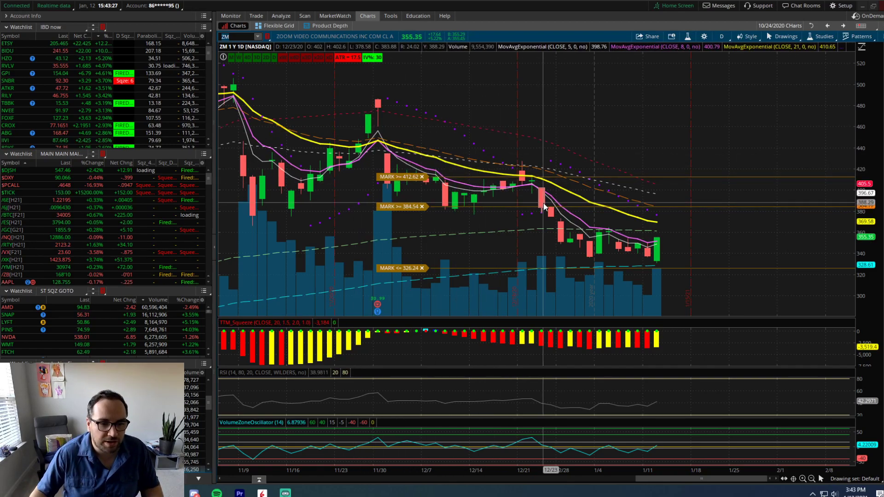
scroll(682, 230, down, 5)
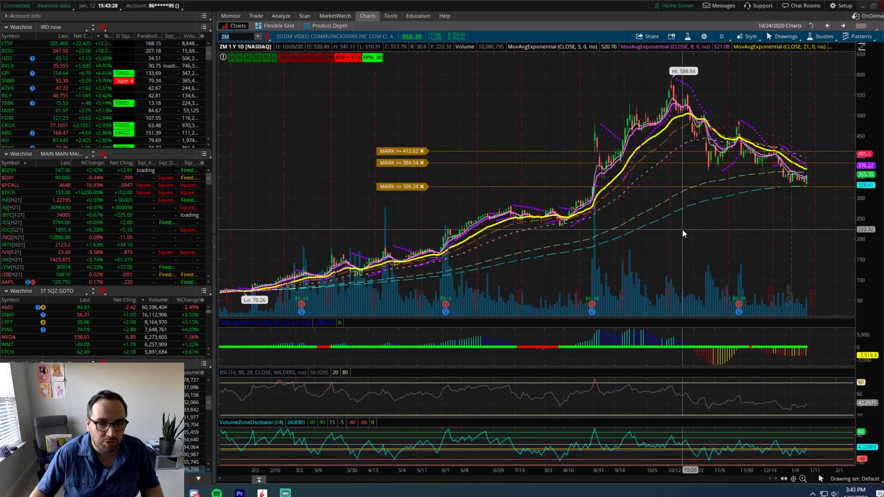
Step: Switch the ZM chart to weekly candles framed from August onward, briefly peeking at Trade
click(843, 26)
drag(601, 120, 854, 138)
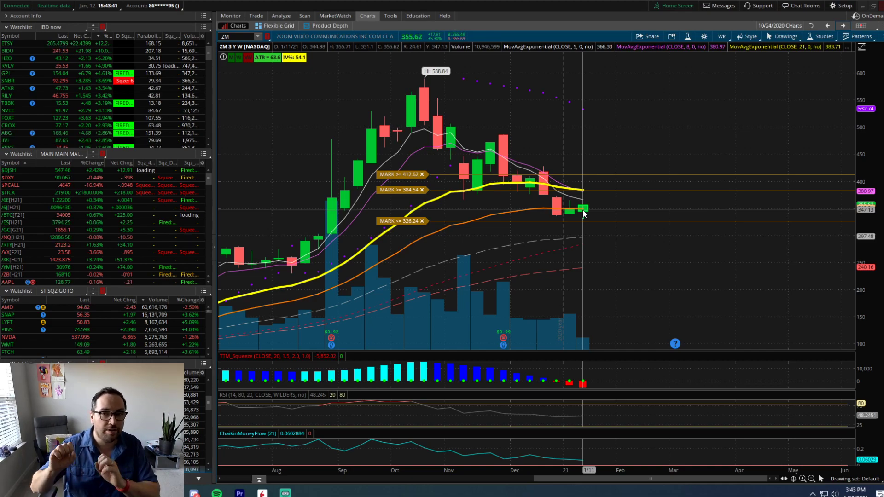
click(255, 14)
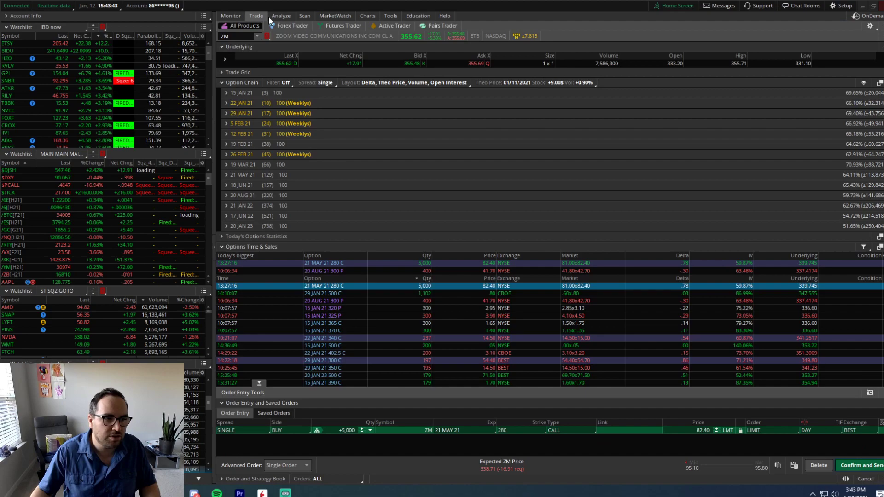
mouse_move(363, 12)
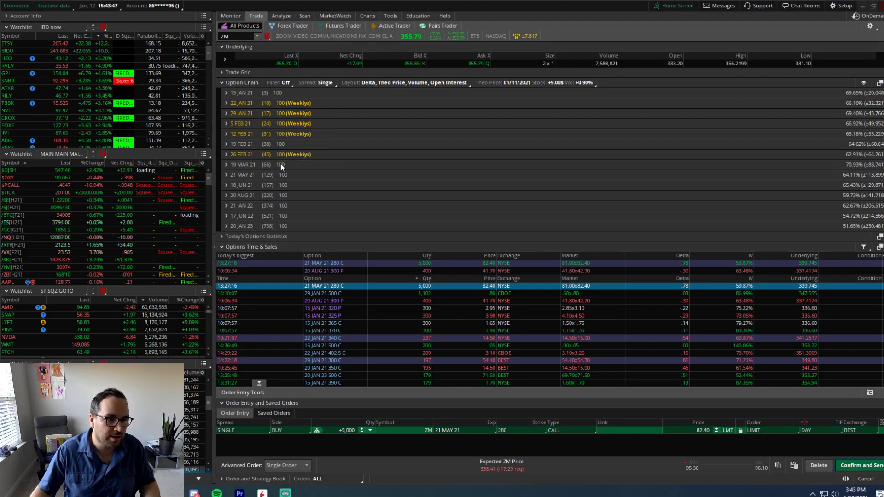
click(369, 15)
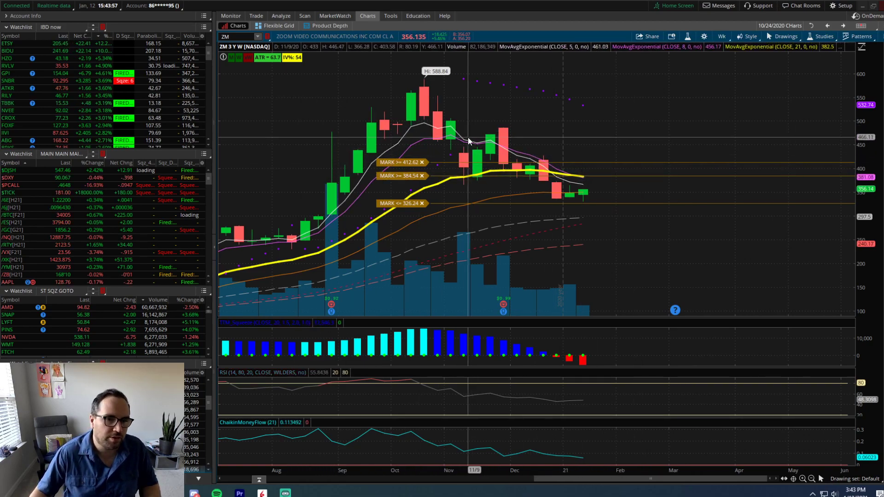
Step: Zoom the weekly chart out and in, then revert to the 1Y daily chart
scroll(496, 139, down, 6)
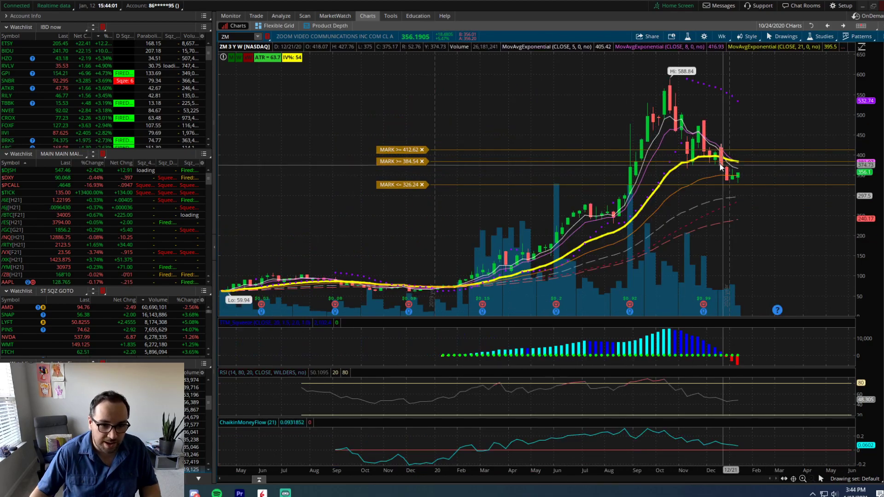
scroll(786, 182, up, 6)
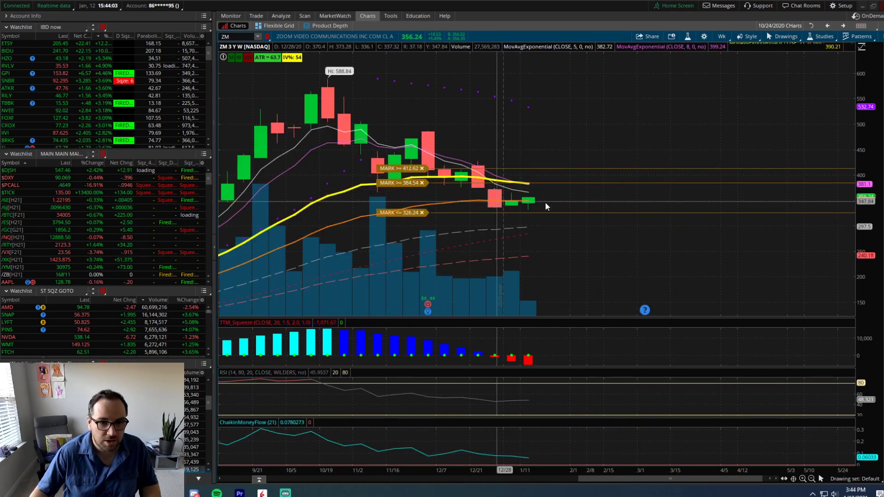
click(826, 26)
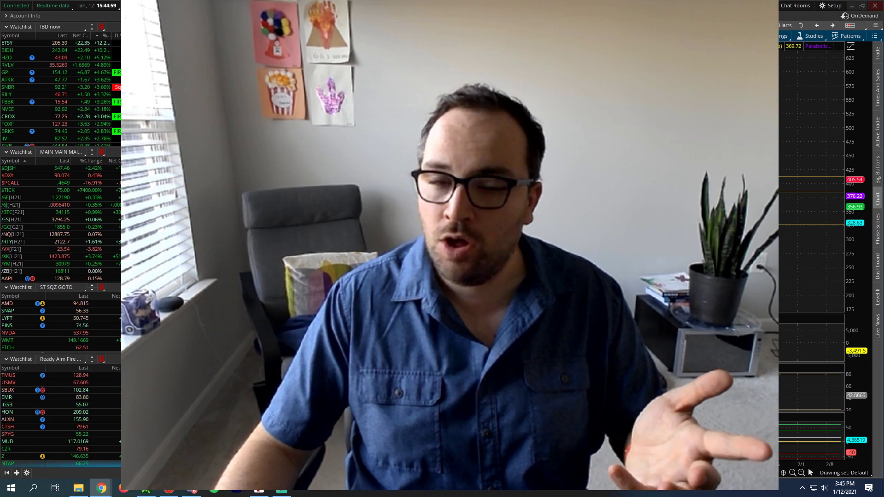
Step: Switch to the YouTube channel's Community tab, where the stock poll is led by AMD at 35%
key(alt+Tab)
scroll(829, 138, down, 1)
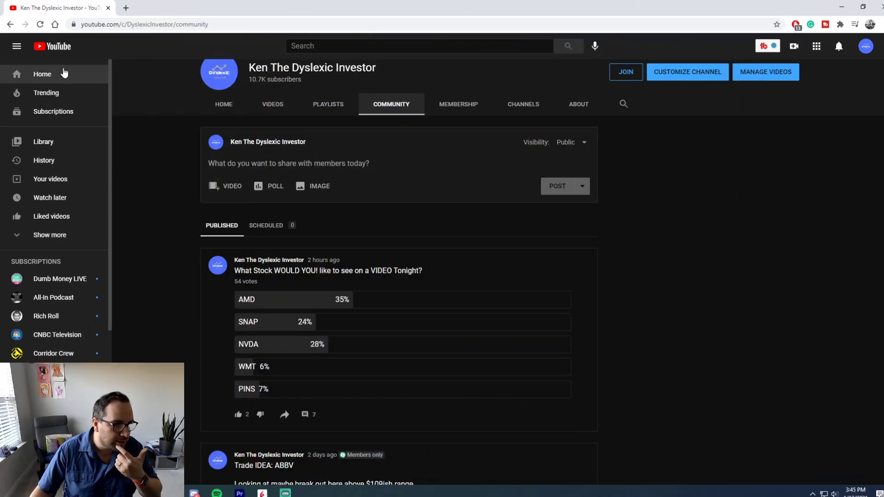
Step: Collapse the sidebar and open the stock poll post to view its comments
click(17, 47)
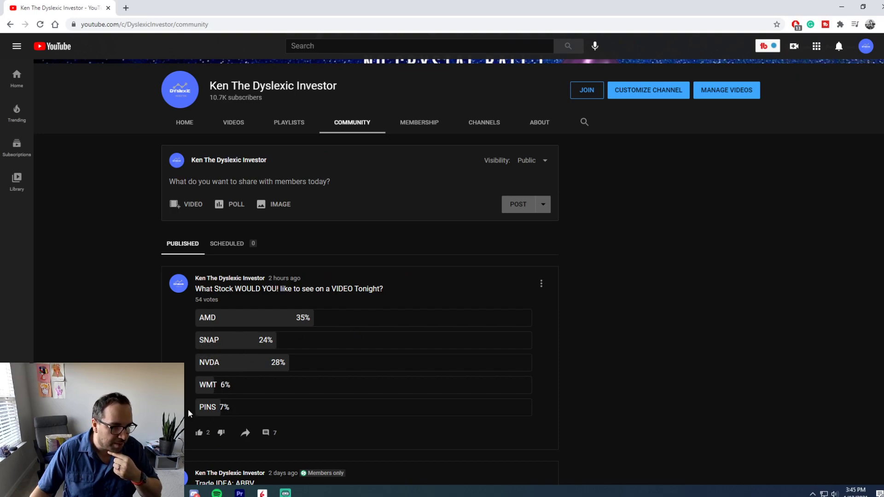
click(265, 432)
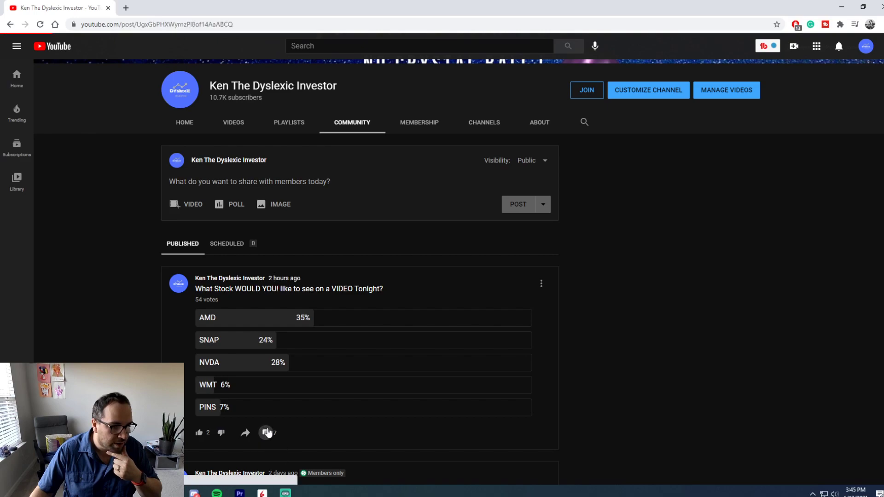
scroll(401, 272, down, 3)
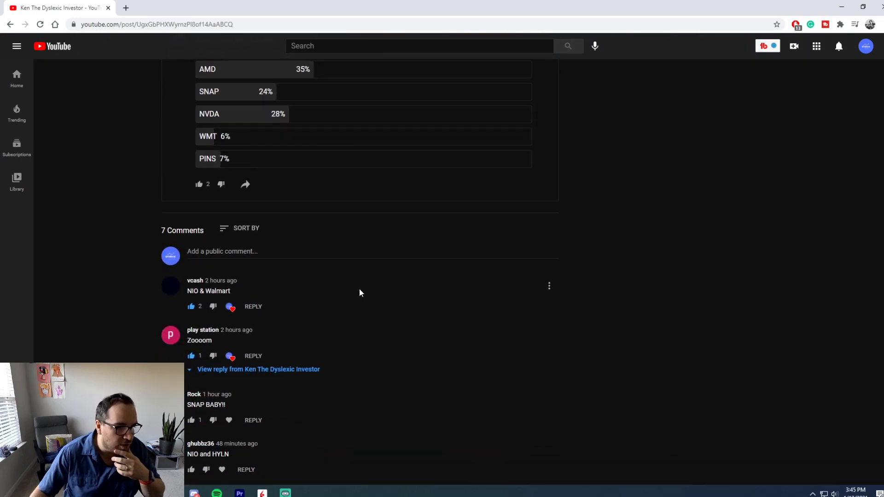
scroll(258, 285, down, 1)
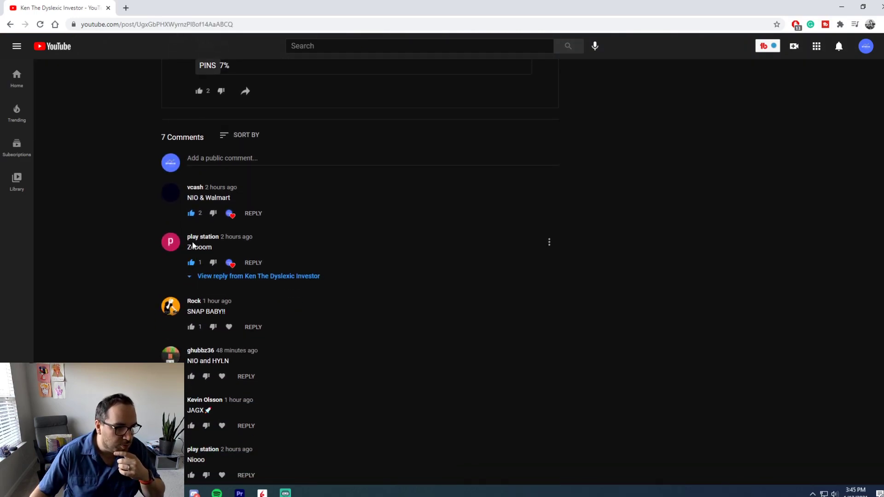
Step: Like and heart the SNAP BABY!!, NIO and HYLN, JAGX, Niooo and DOOR DASH comments
click(191, 327)
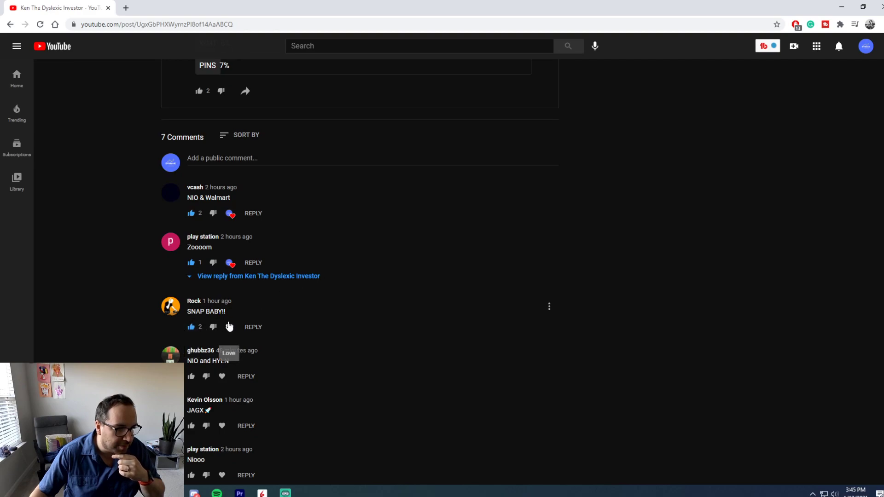
click(228, 326)
click(191, 376)
click(228, 376)
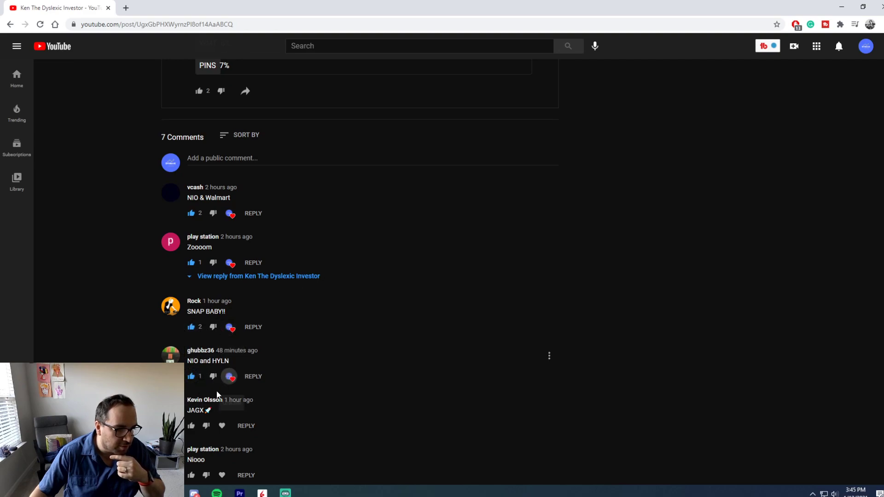
click(191, 426)
click(229, 426)
scroll(229, 426, down, 1)
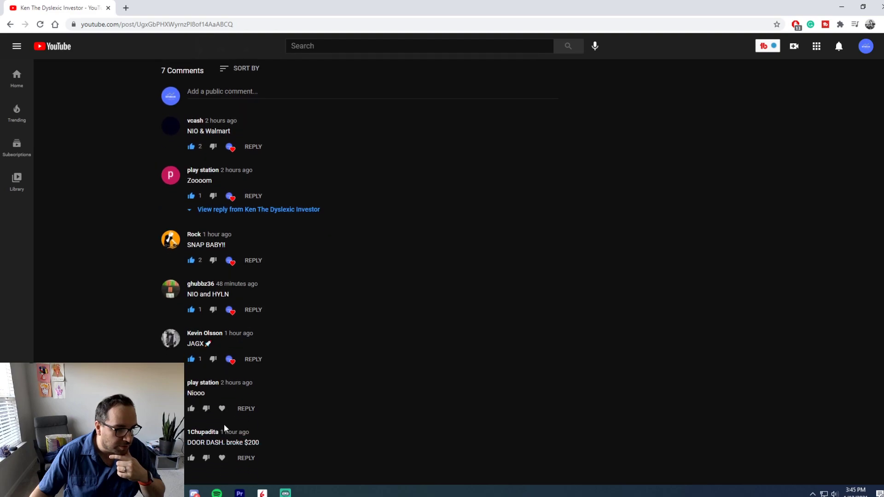
click(191, 408)
click(229, 408)
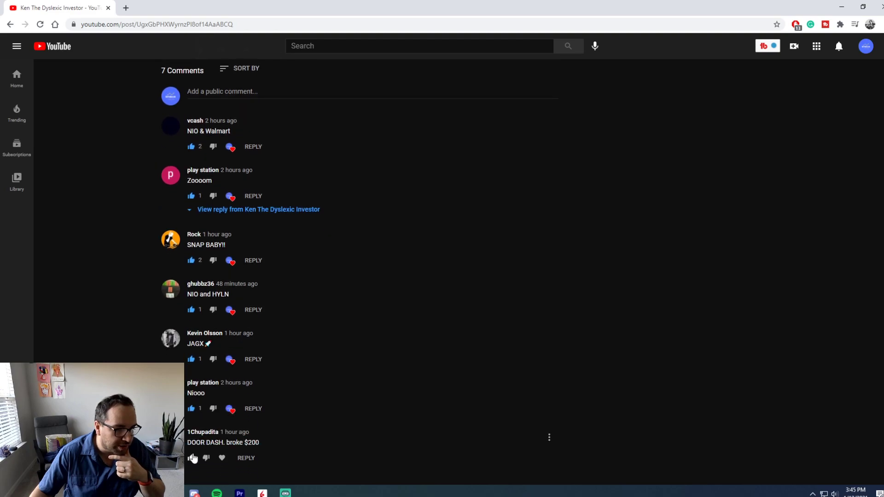
click(191, 458)
click(229, 458)
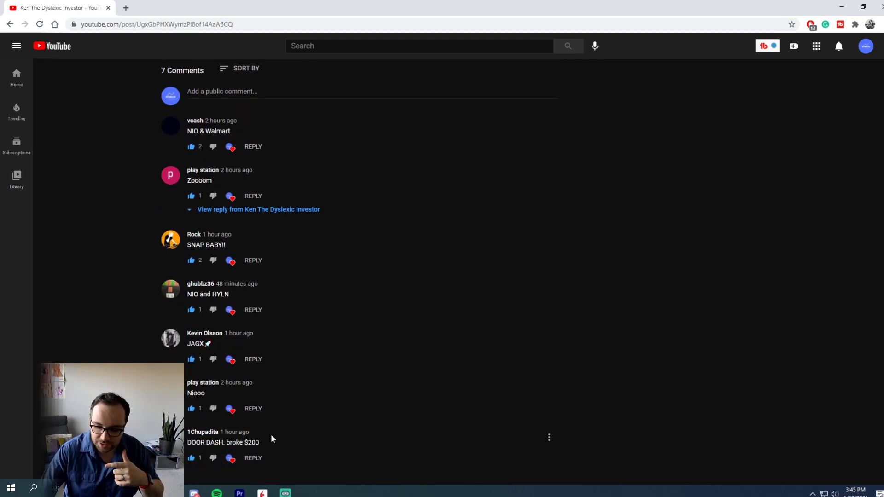